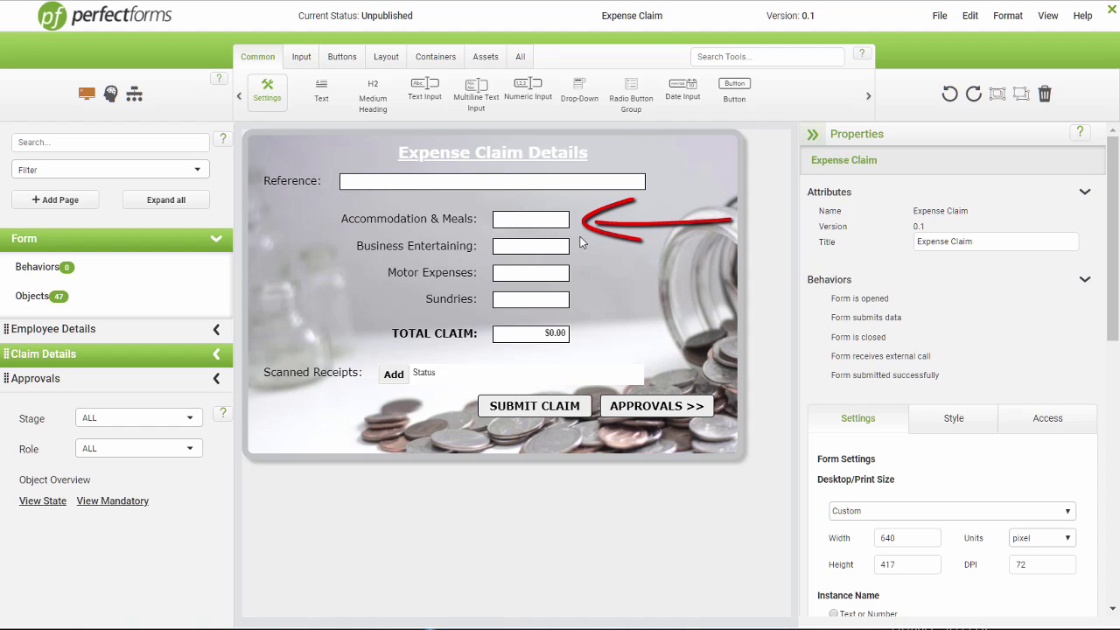
# - Create a behavior for when the Accommodation and Meals numeric input changes field data, and name it Calculate Total
pyautogui.click(543, 225)
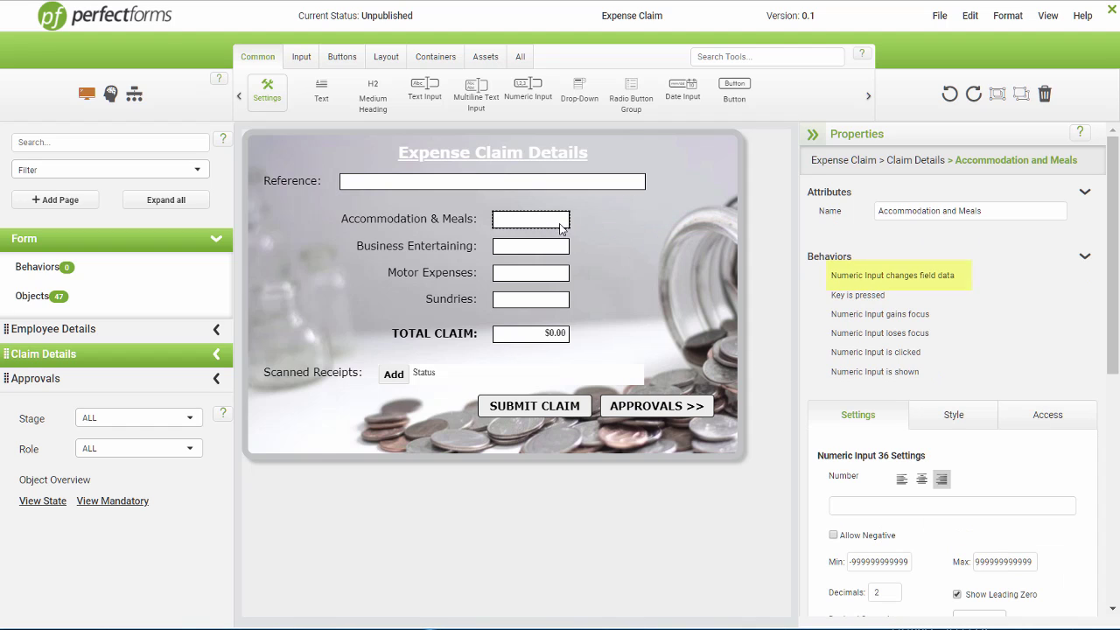
pyautogui.click(872, 276)
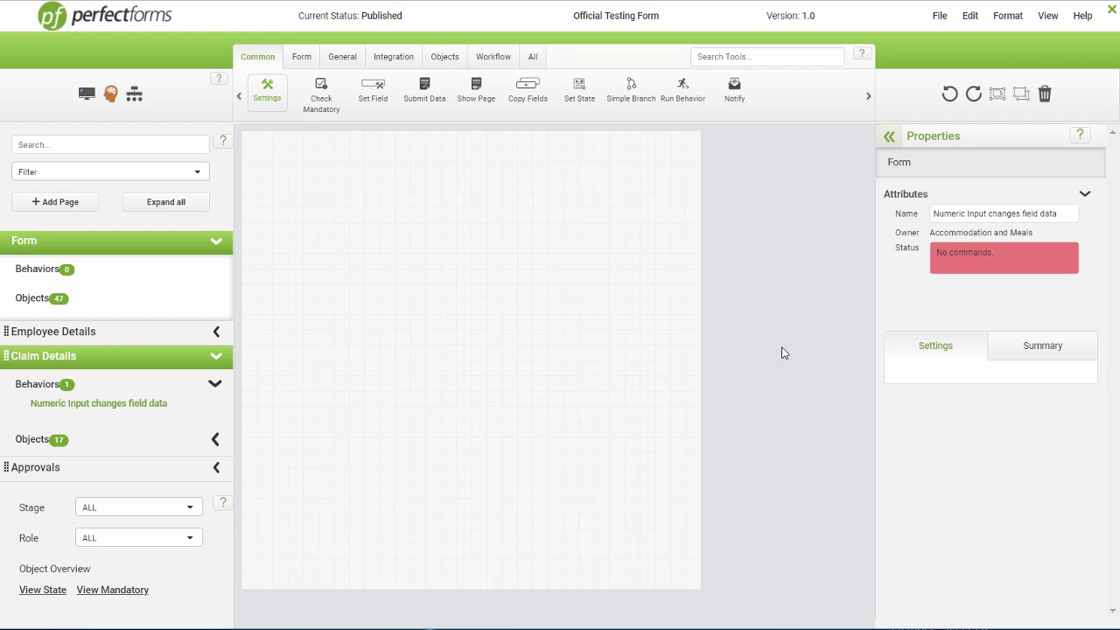
pyautogui.moveTo(1063, 215); pyautogui.dragTo(931, 215)
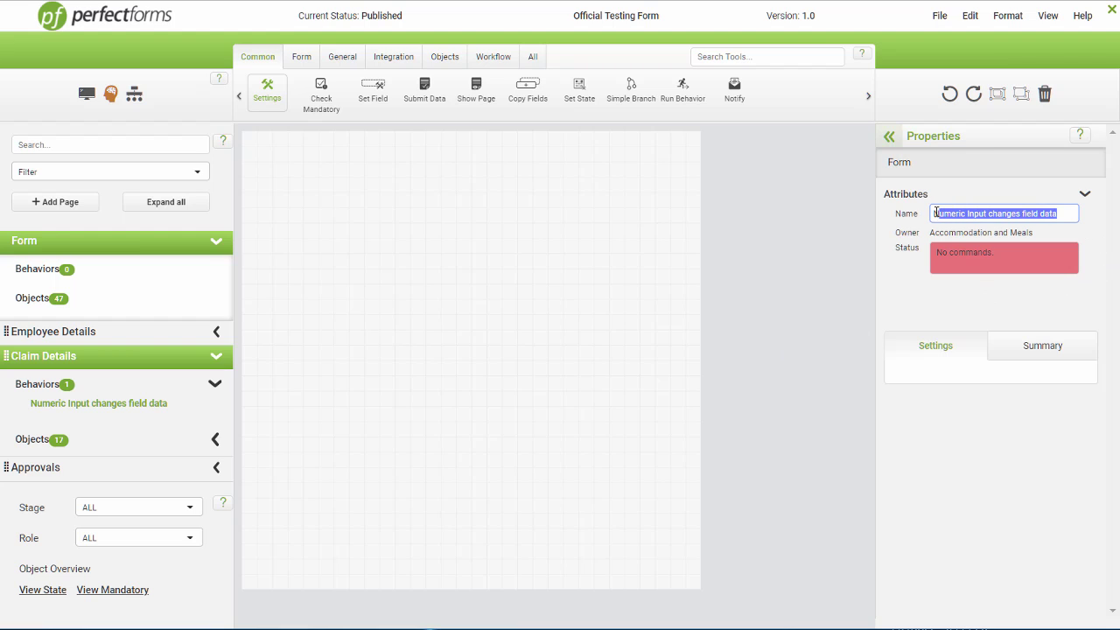
pyautogui.write('Cal')
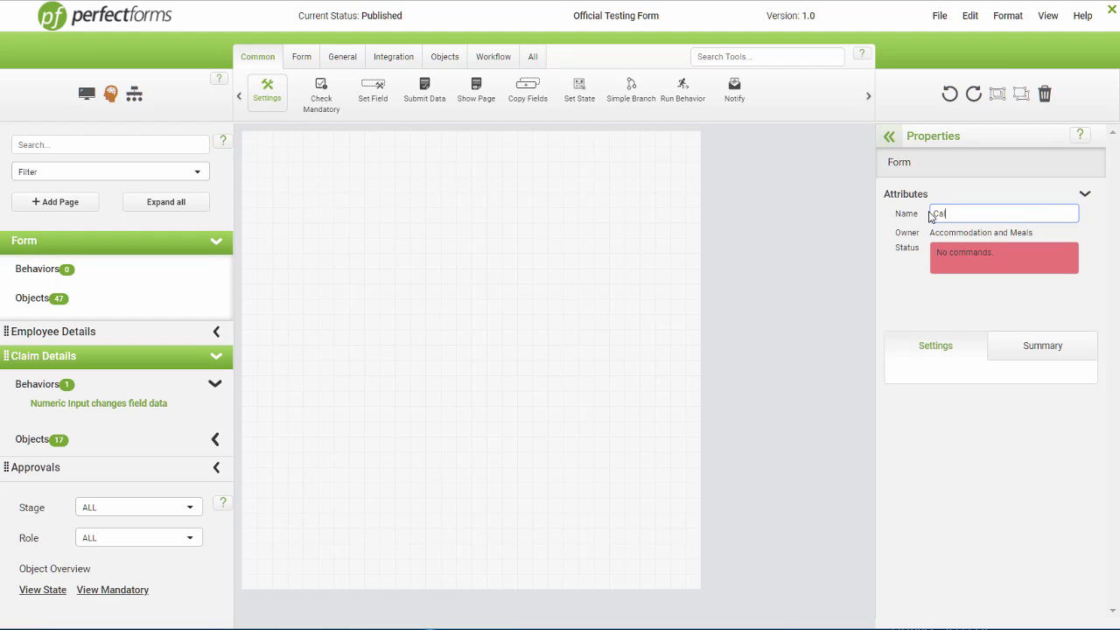
pyautogui.write('culate Total')
pyautogui.press('Tab')
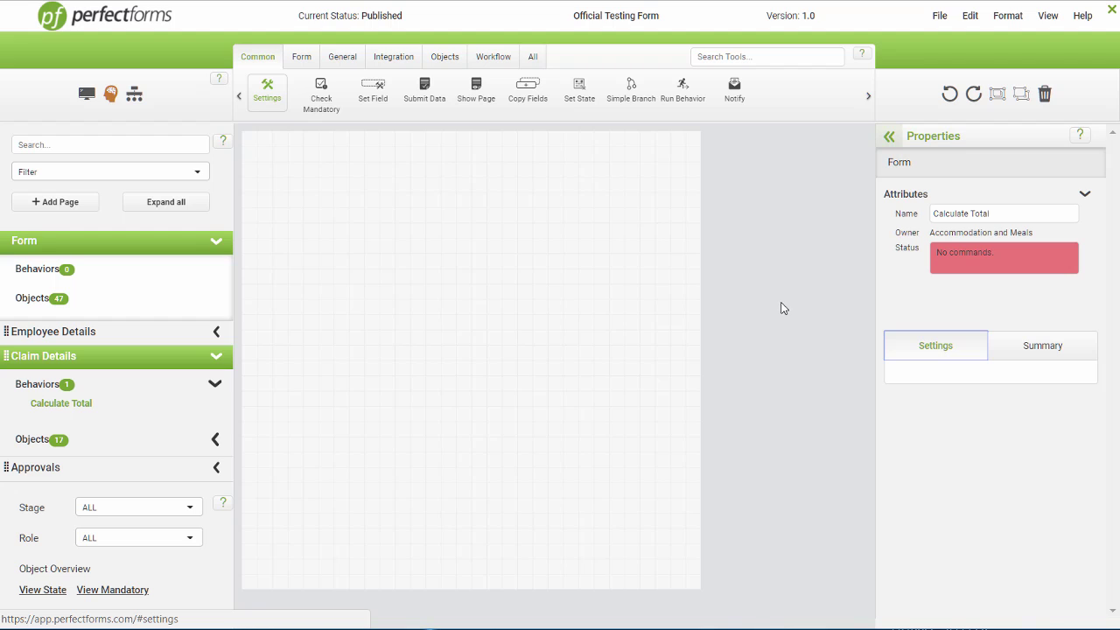
# - Add a Set Field command to the Calculate Total behavior and target the Total Claim field on the Claim Details page
pyautogui.moveTo(391, 107); pyautogui.dragTo(453, 236)
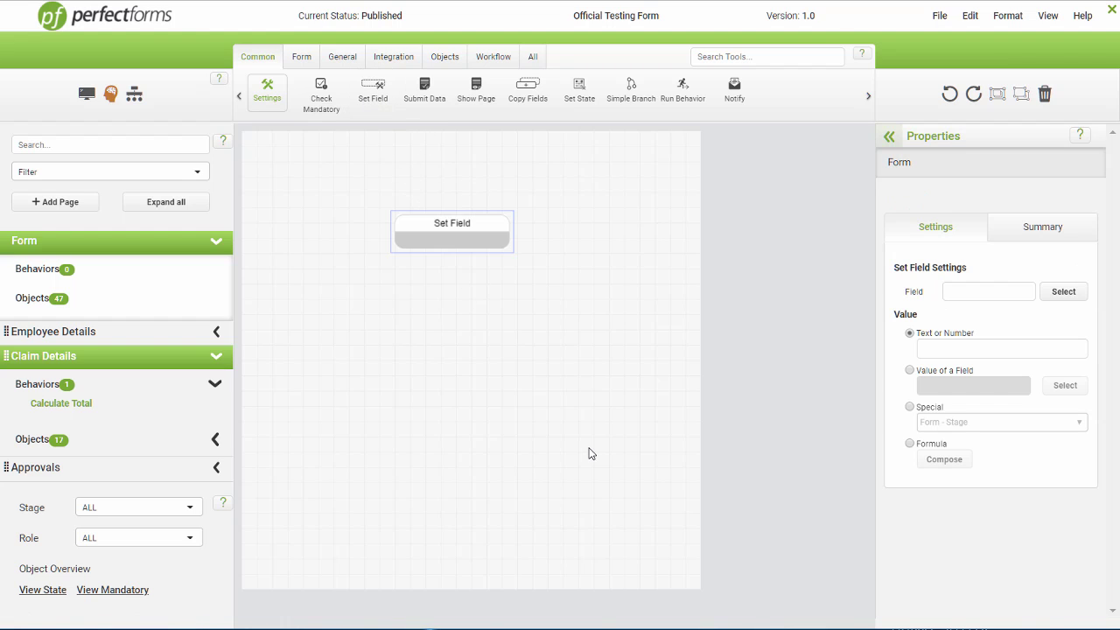
pyautogui.click(1061, 294)
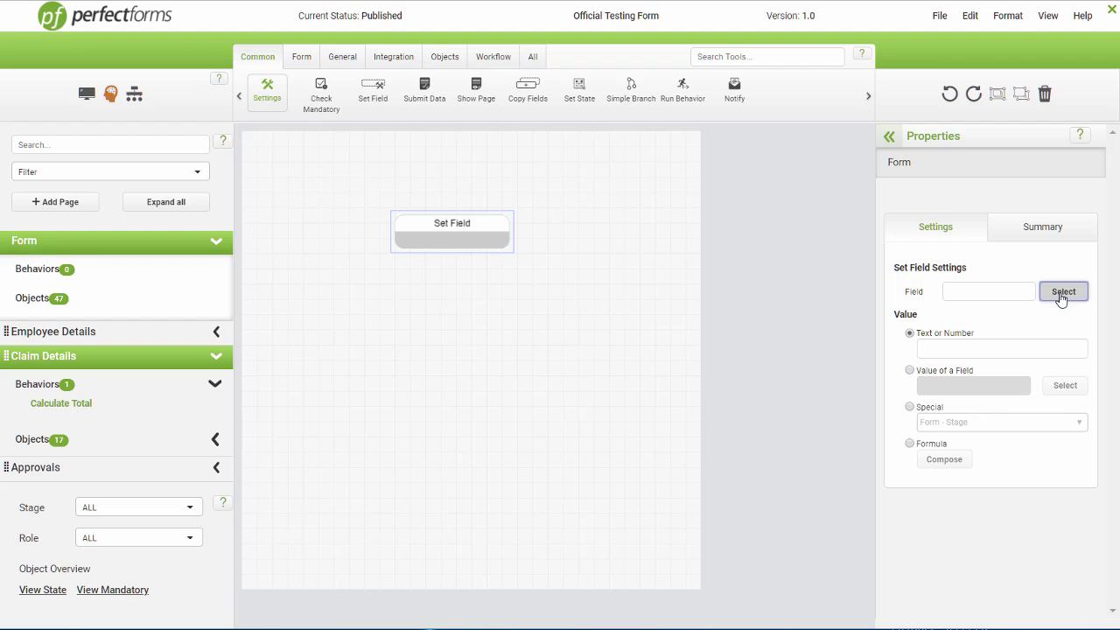
pyautogui.click(431, 219)
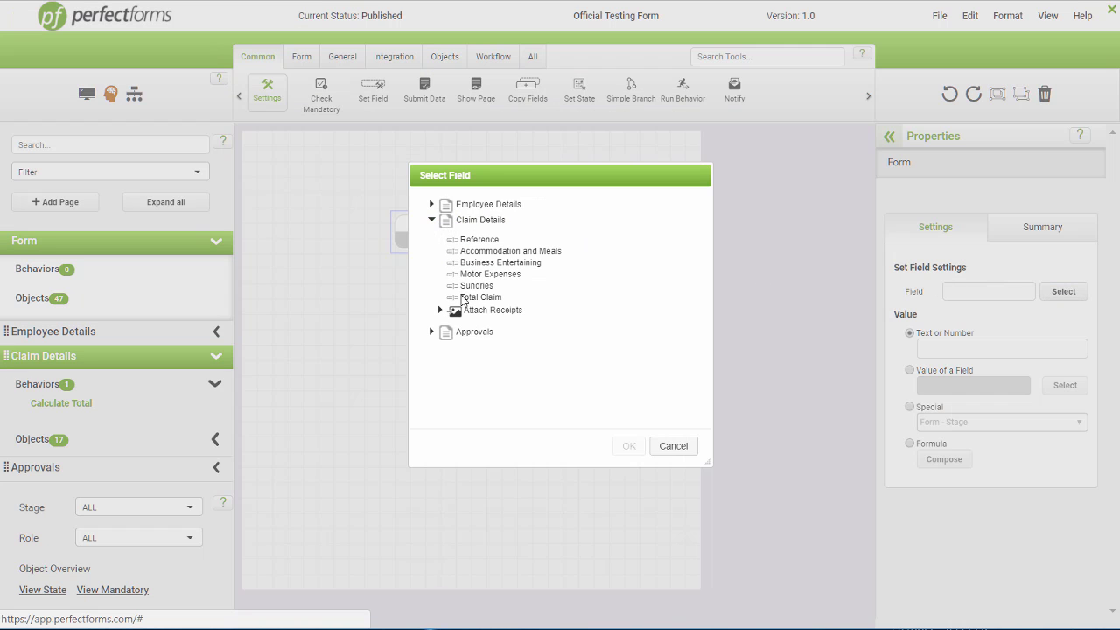
pyautogui.click(473, 298)
pyautogui.click(629, 446)
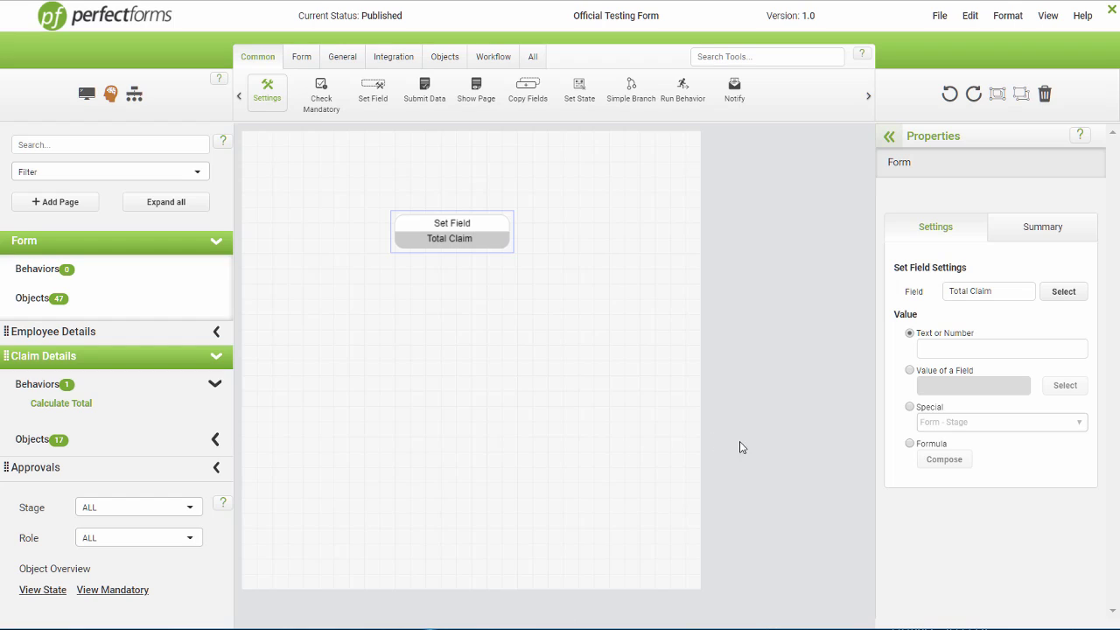
# - Make the Set Field value a formula and use the Accommodation and Meals field as its first line
pyautogui.click(918, 445)
pyautogui.click(932, 460)
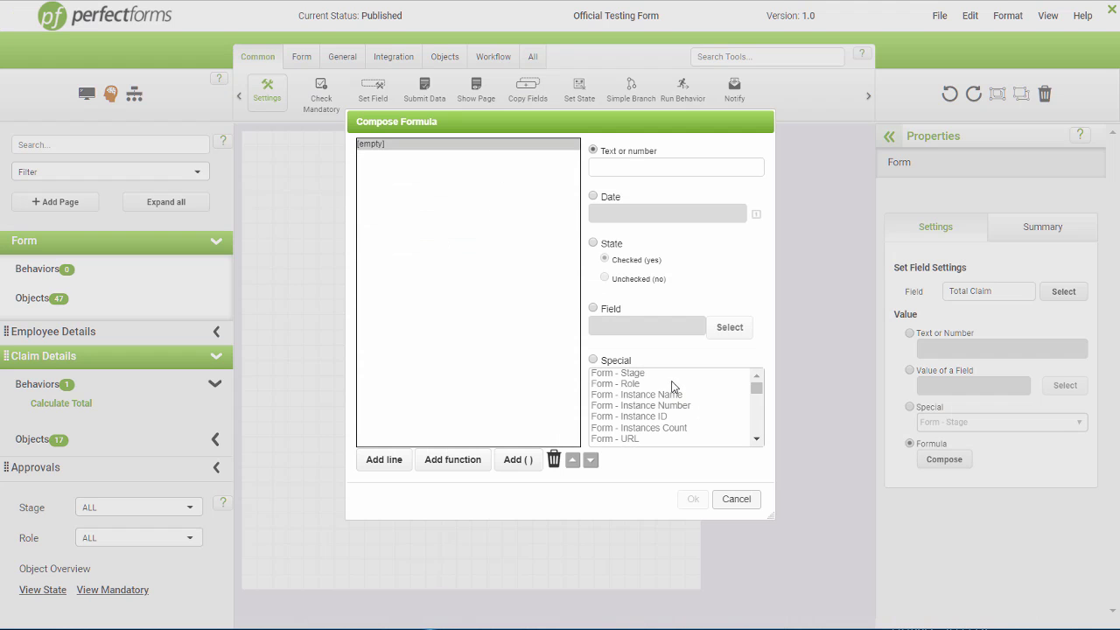
pyautogui.click(593, 308)
pyautogui.click(730, 328)
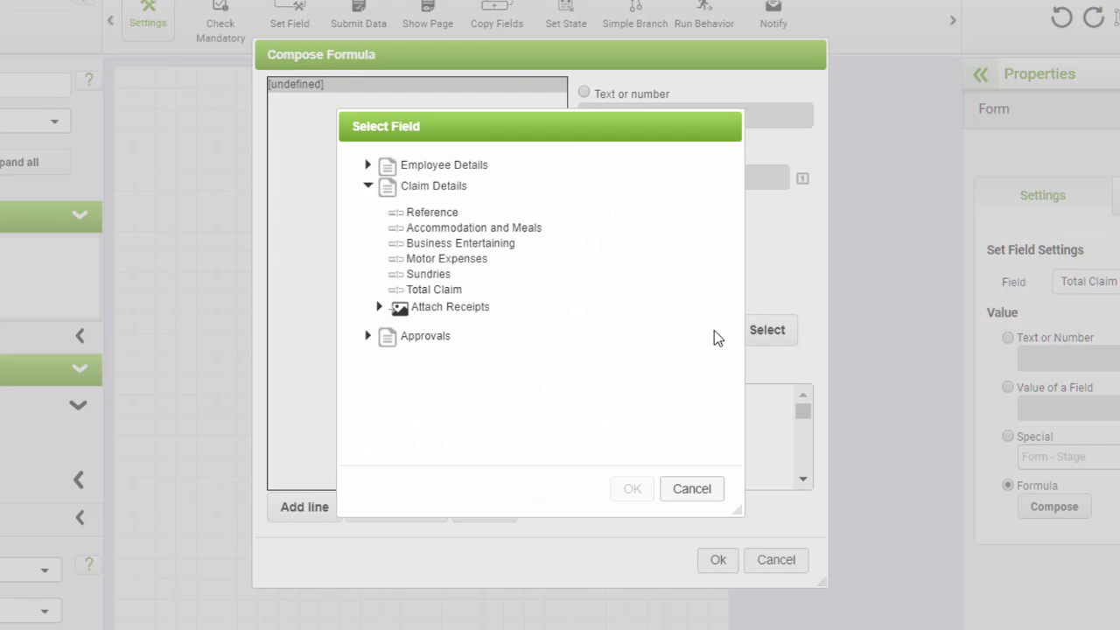
pyautogui.click(477, 228)
pyautogui.click(632, 488)
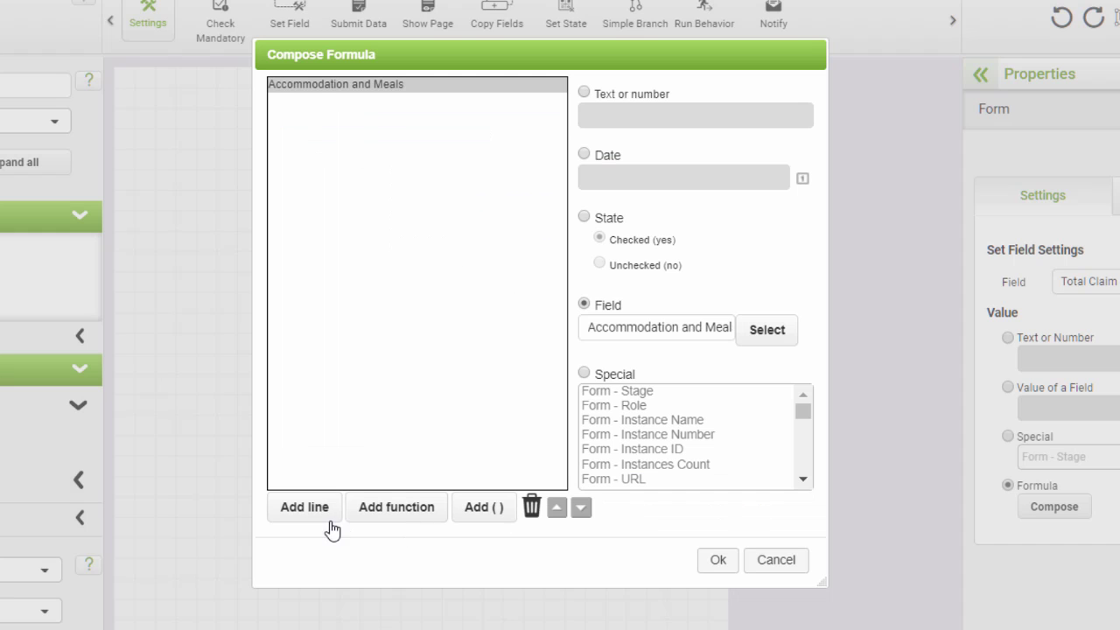
# - Add the Business Entertaining field to the formula as a second summed line
pyautogui.click(307, 508)
pyautogui.click(593, 308)
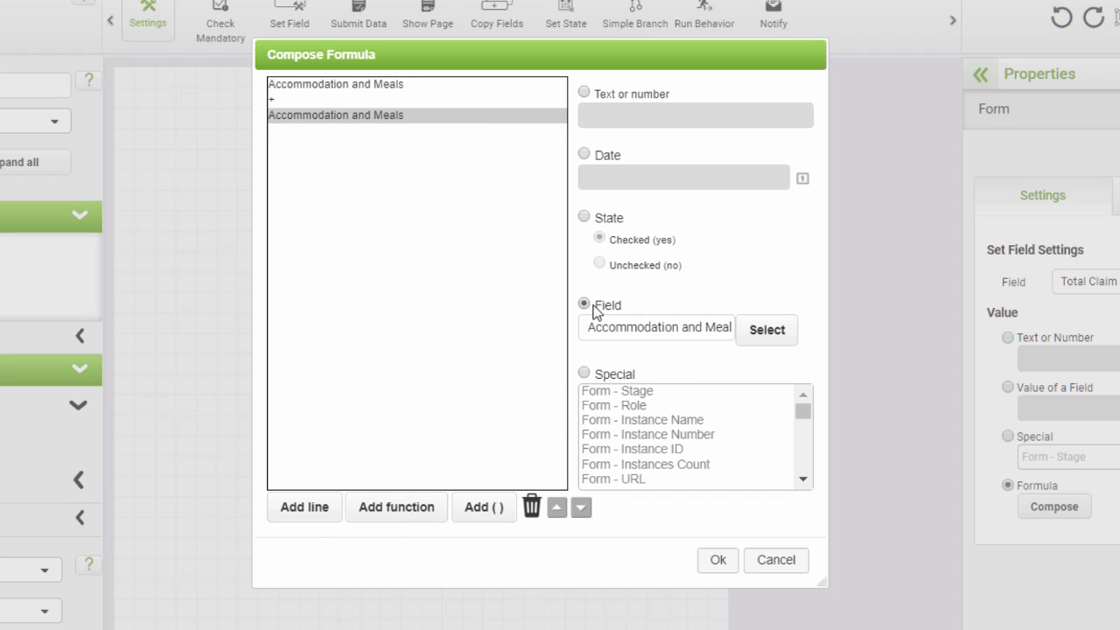
pyautogui.click(767, 333)
pyautogui.click(455, 244)
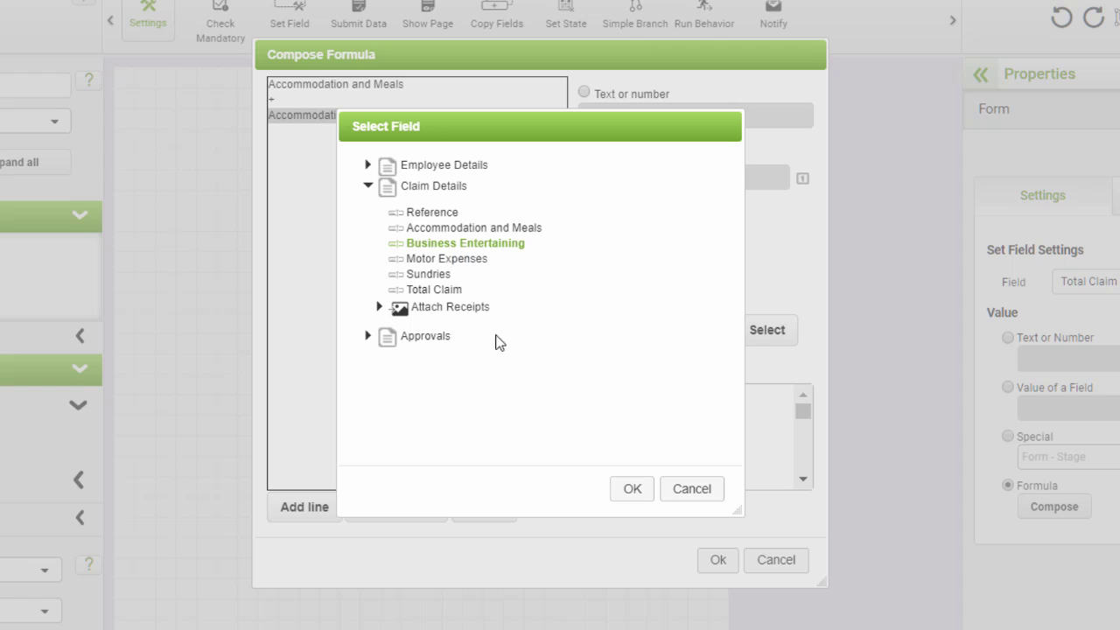
pyautogui.click(631, 489)
# - Add the Motor Expenses field to the formula as a third summed line
pyautogui.click(326, 507)
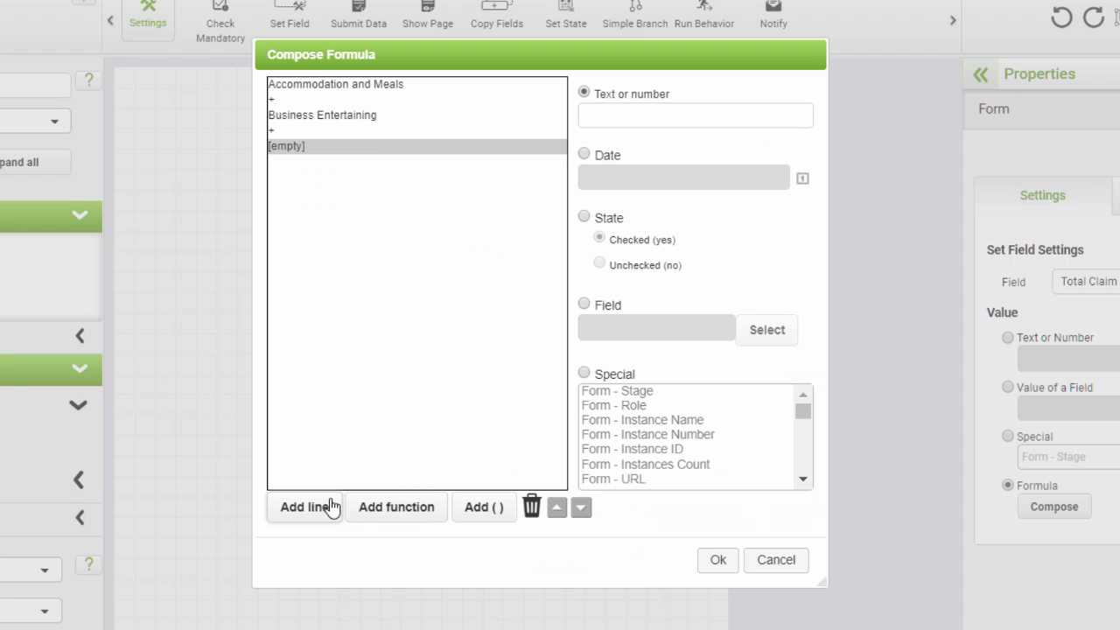
pyautogui.click(585, 304)
pyautogui.click(760, 330)
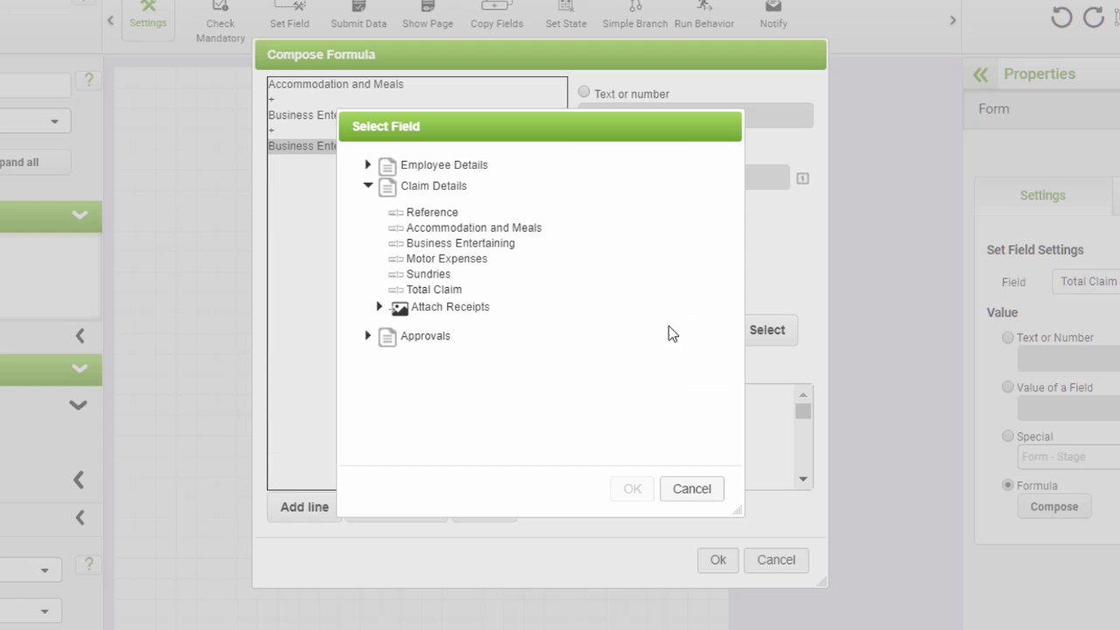
pyautogui.click(455, 259)
pyautogui.click(630, 488)
# - Add the Sundries field as the fourth summed line and accept the composed formula
pyautogui.click(314, 511)
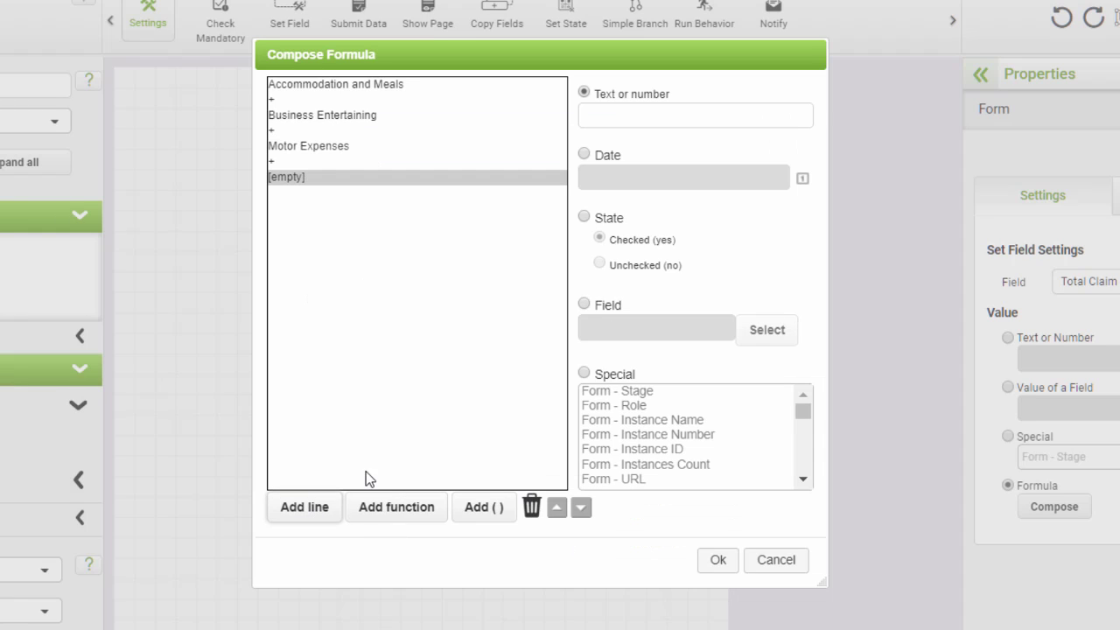
pyautogui.click(585, 304)
pyautogui.click(749, 331)
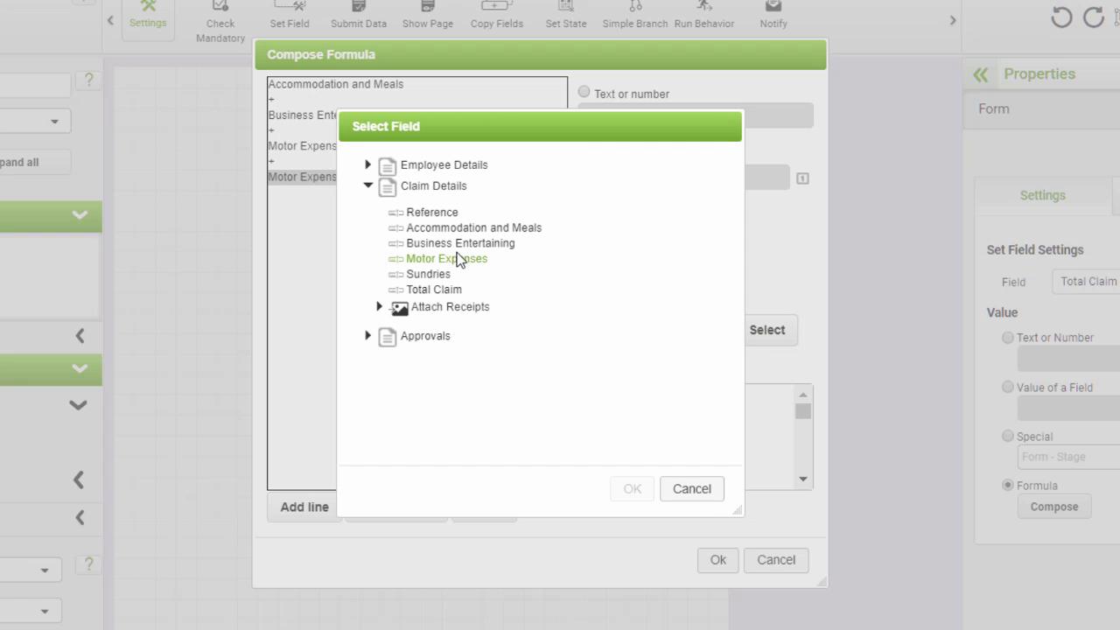
pyautogui.click(447, 274)
pyautogui.click(631, 490)
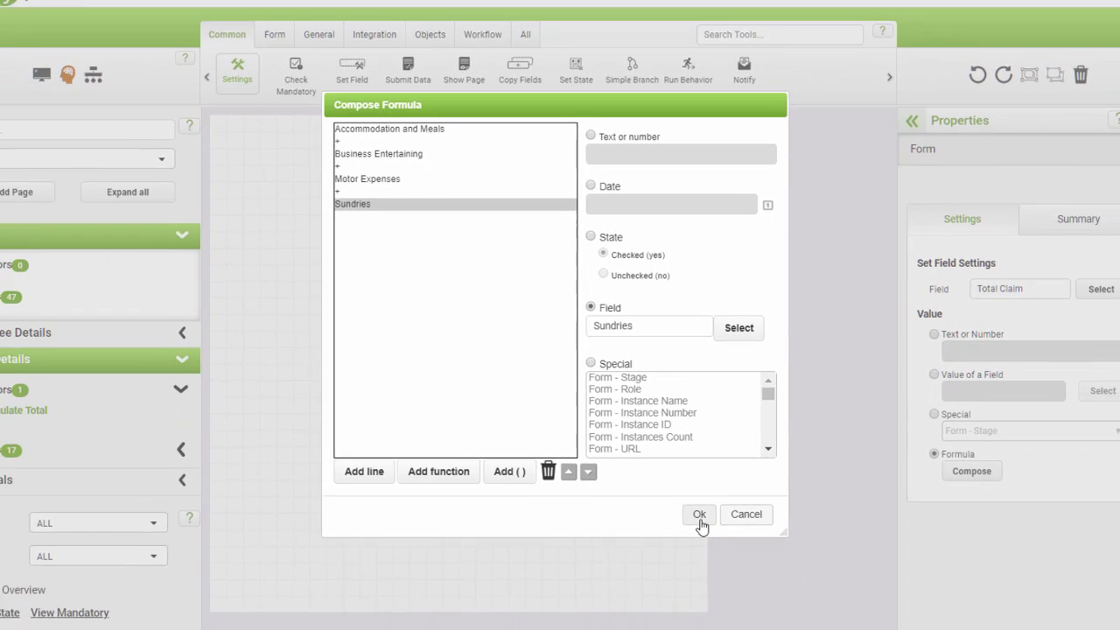
pyautogui.click(719, 564)
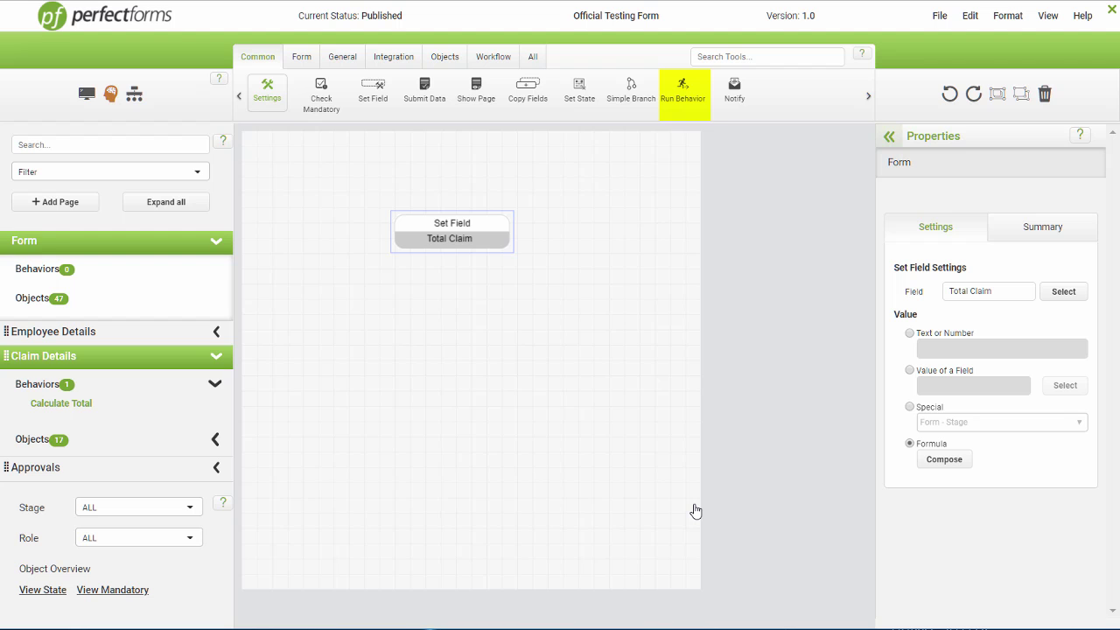
# - Give the Business Entertaining input a field-data-change behavior with a Run Behavior command that calls Accommodation and Meals' Calculate Total
pyautogui.click(87, 94)
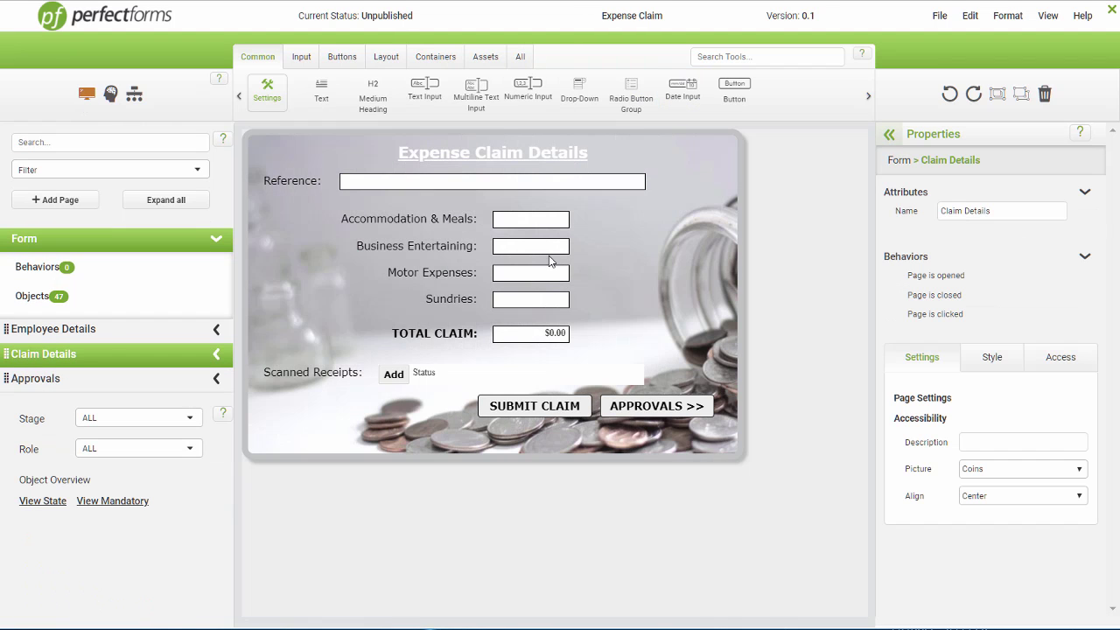
pyautogui.click(535, 250)
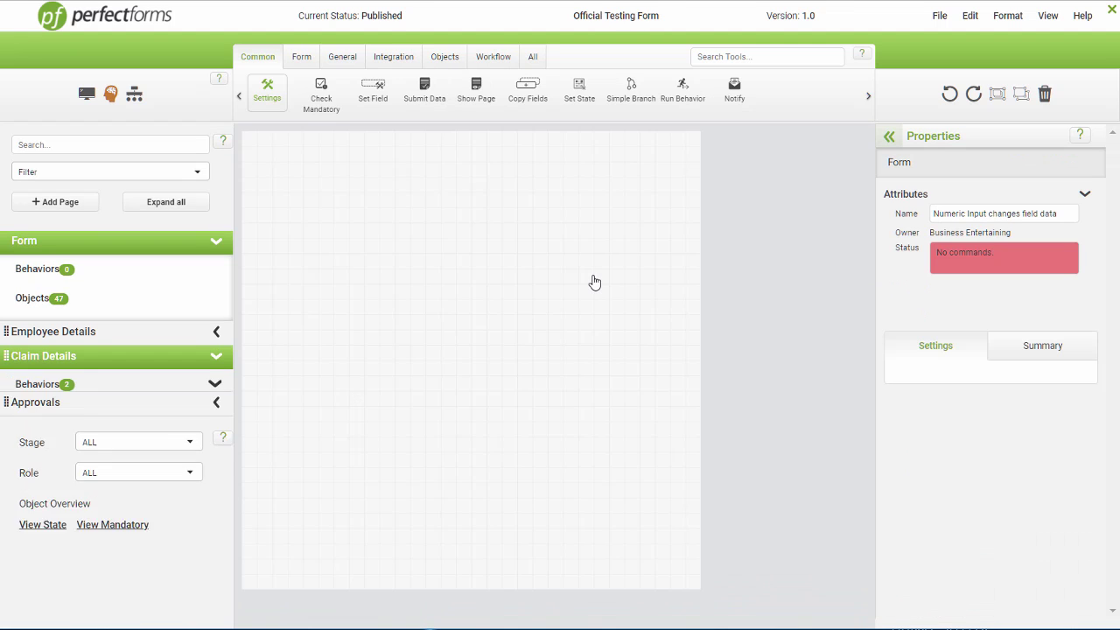
pyautogui.moveTo(679, 89); pyautogui.dragTo(470, 240)
pyautogui.click(1056, 284)
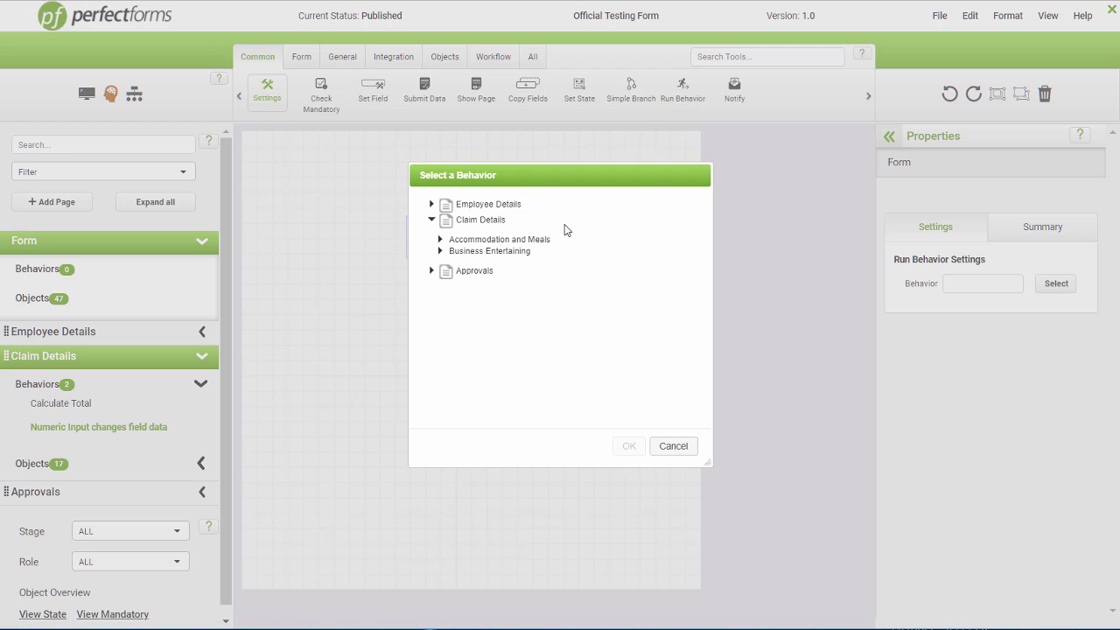
pyautogui.click(441, 239)
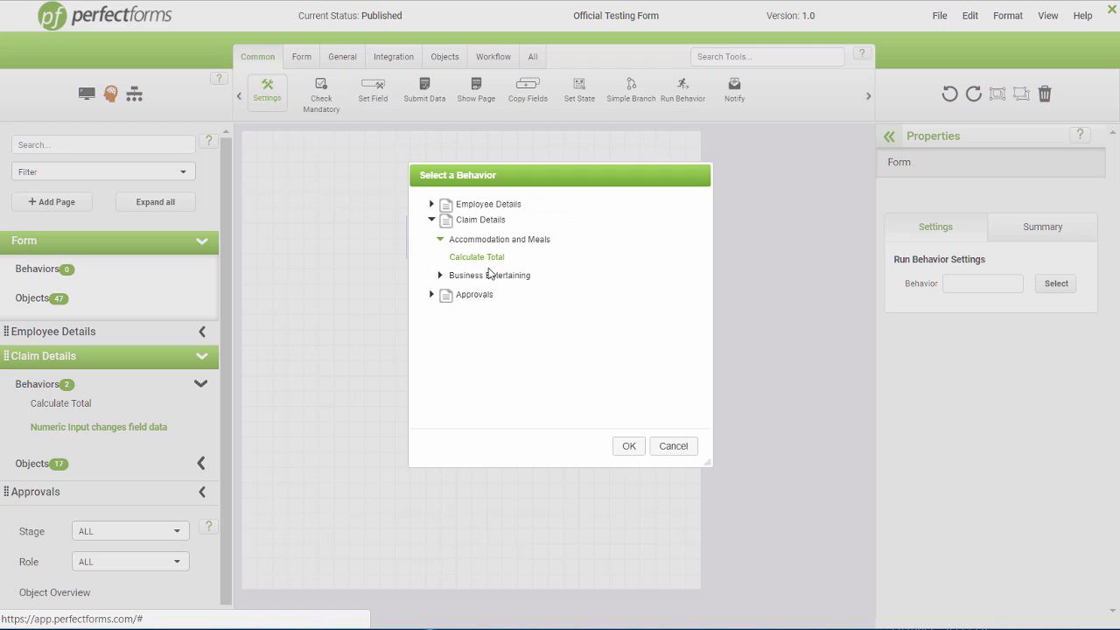
pyautogui.click(629, 447)
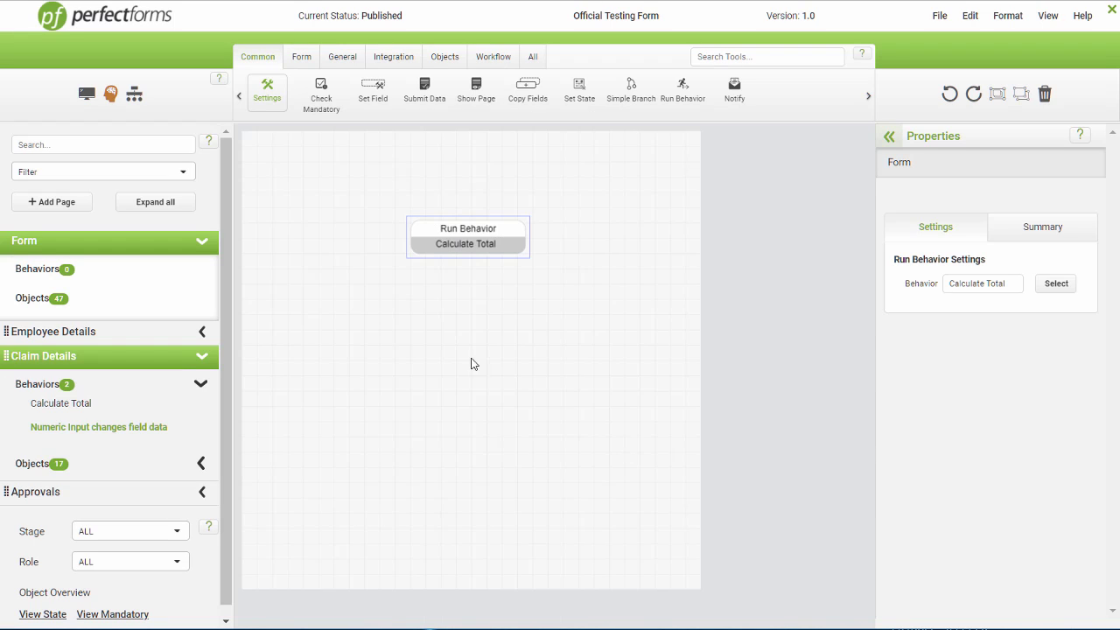
# - Give the Motor Expenses input a field-data-change behavior with a Run Behavior command that calls Accommodation and Meals' Calculate Total
pyautogui.click(87, 94)
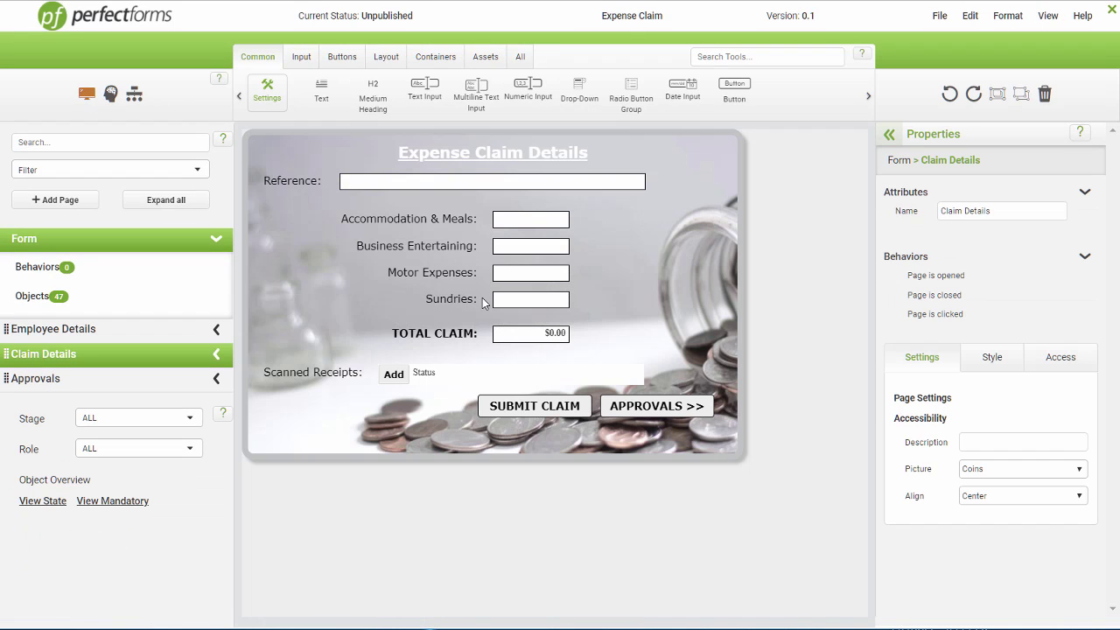
pyautogui.click(512, 277)
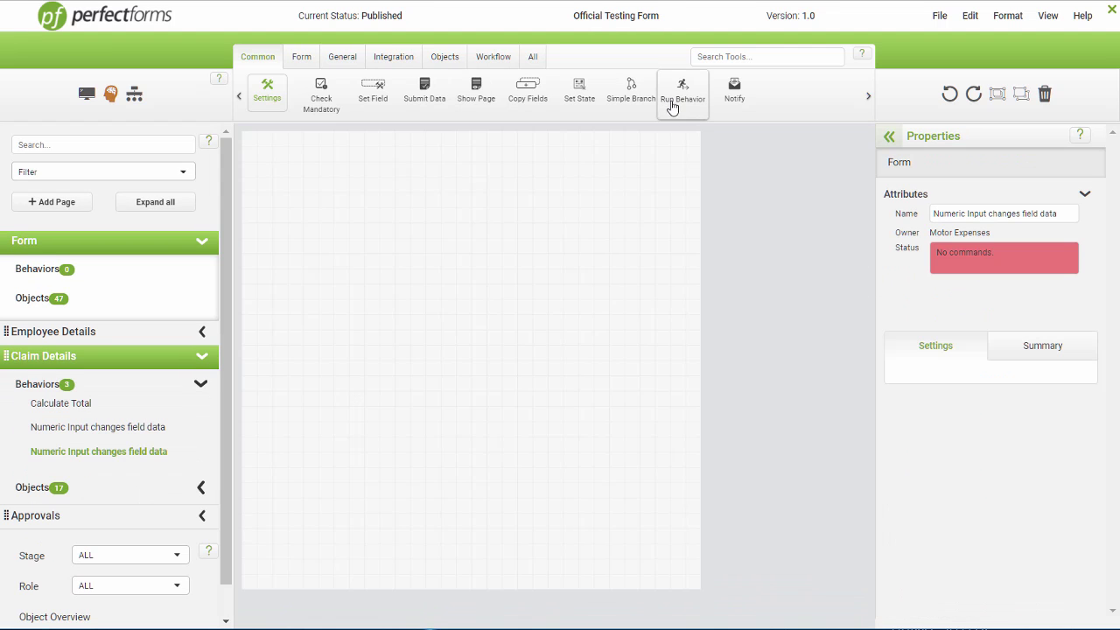
pyautogui.moveTo(674, 106); pyautogui.dragTo(460, 229)
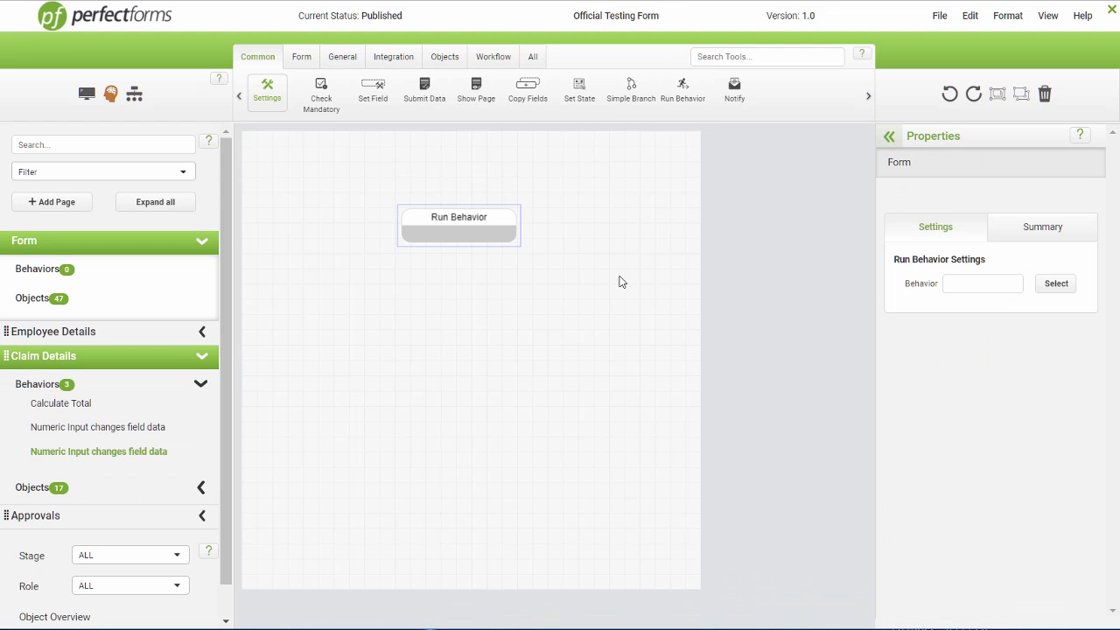
pyautogui.click(1054, 285)
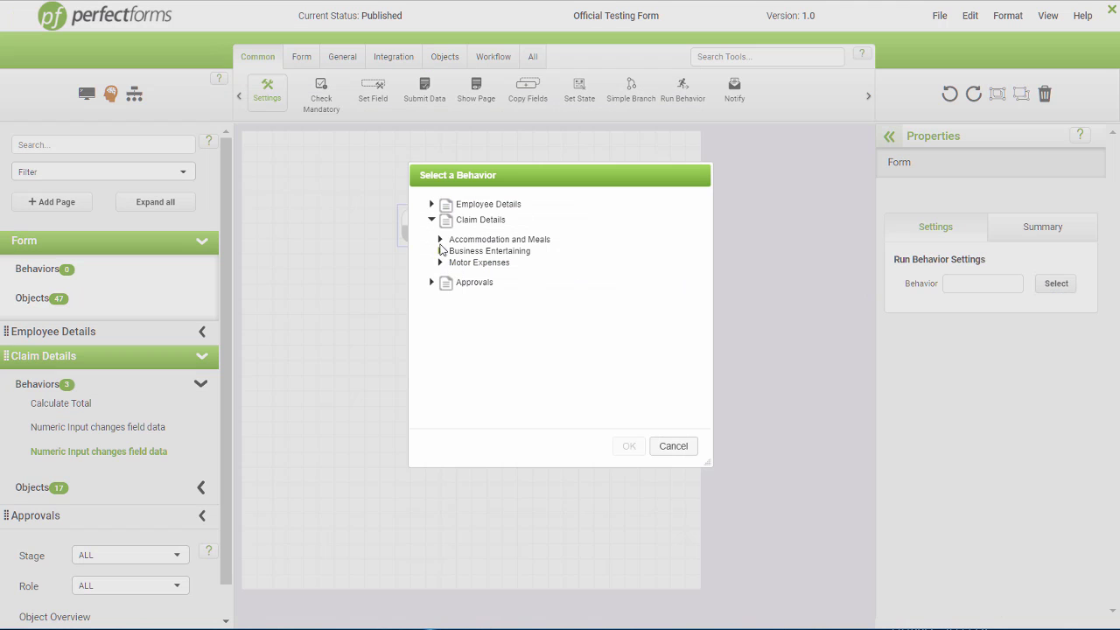
pyautogui.click(440, 241)
pyautogui.click(472, 254)
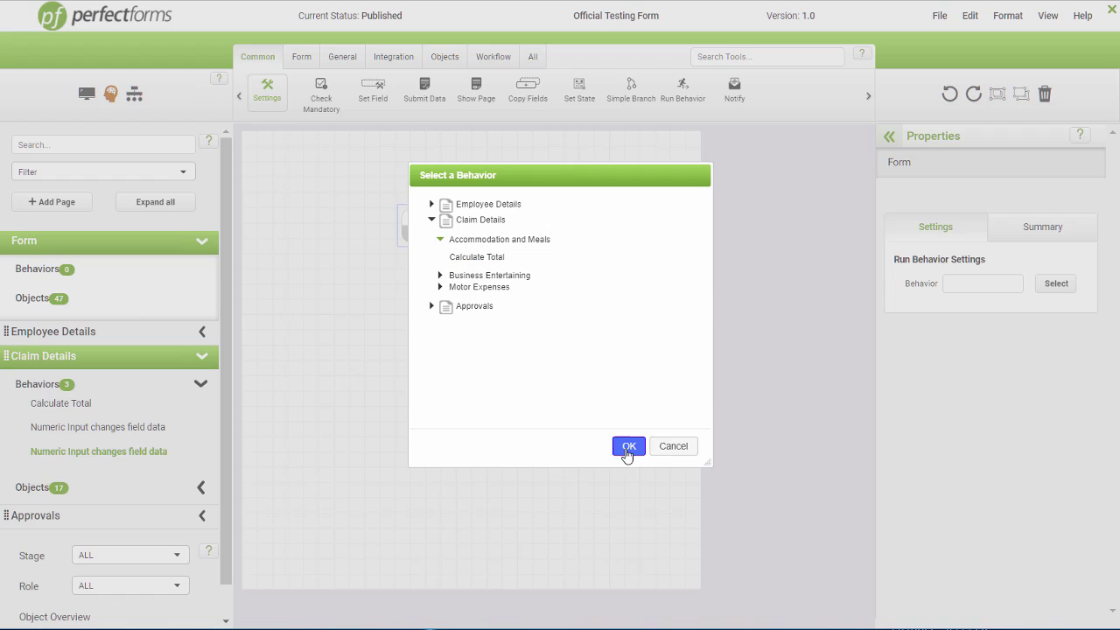
pyautogui.click(628, 446)
# - Give the Sundries input a field-data-change behavior with a Run Behavior command that calls Accommodation and Meals' Calculate Total
pyautogui.click(86, 94)
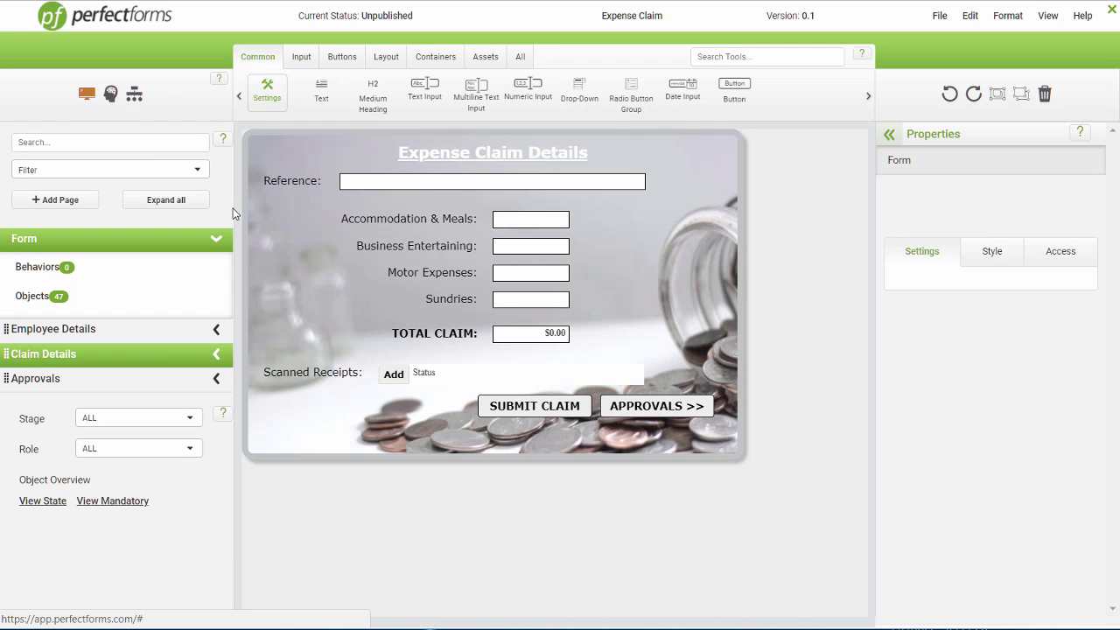
pyautogui.click(566, 305)
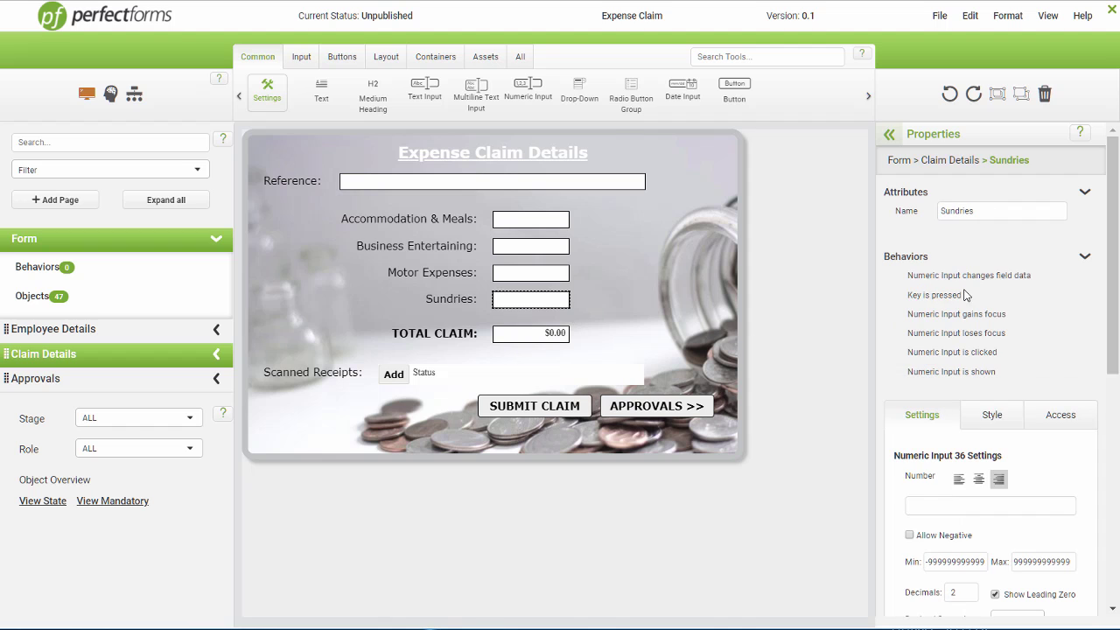
pyautogui.click(970, 279)
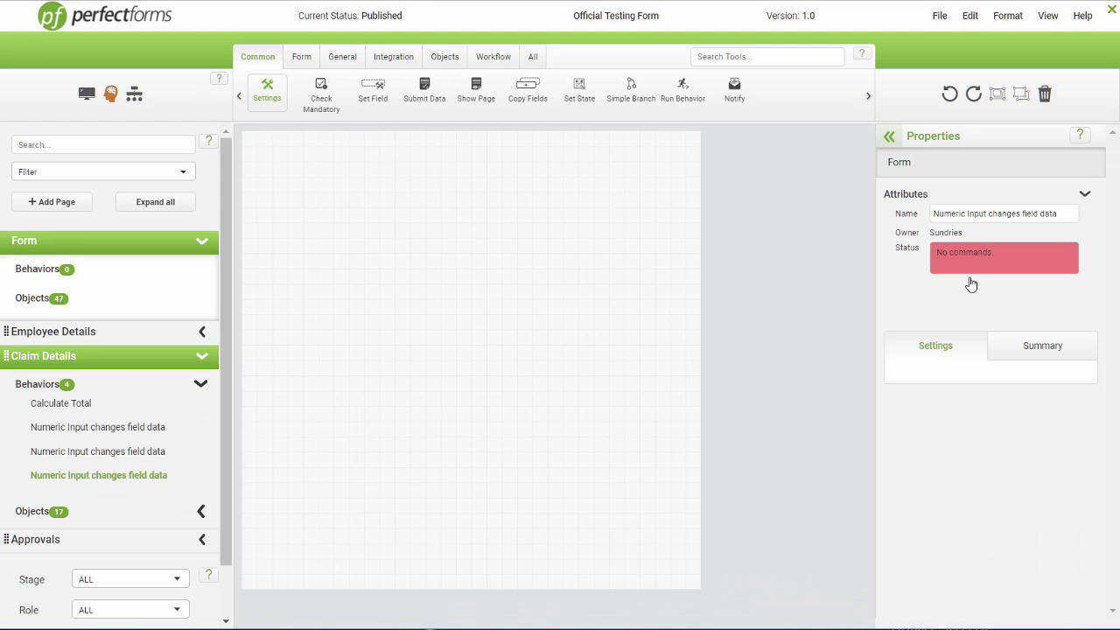
pyautogui.moveTo(683, 89); pyautogui.dragTo(448, 221)
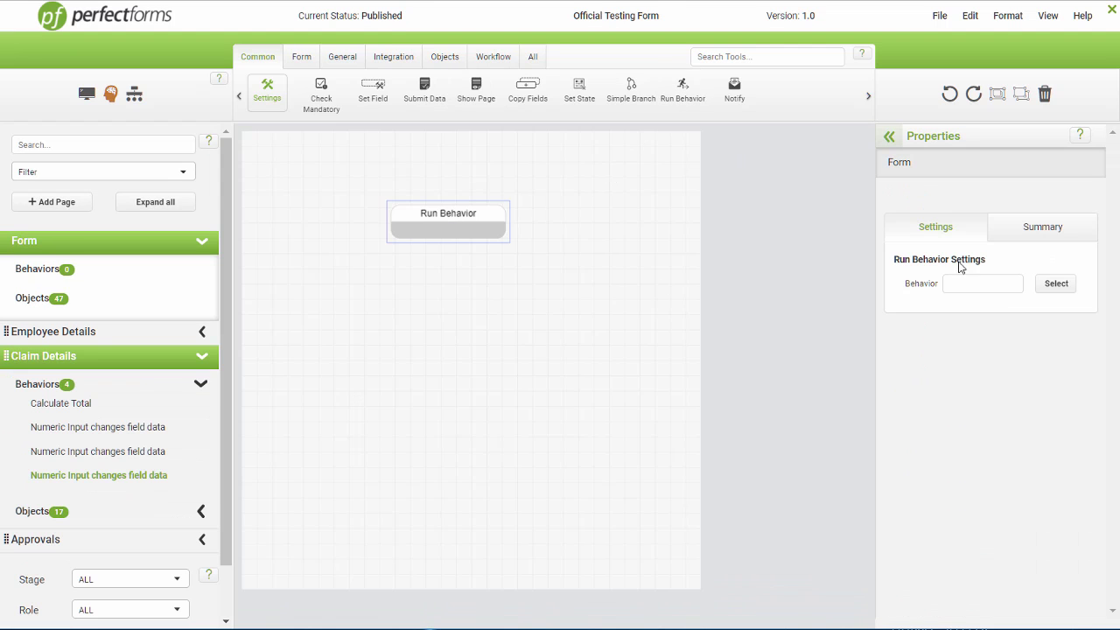
pyautogui.click(1055, 282)
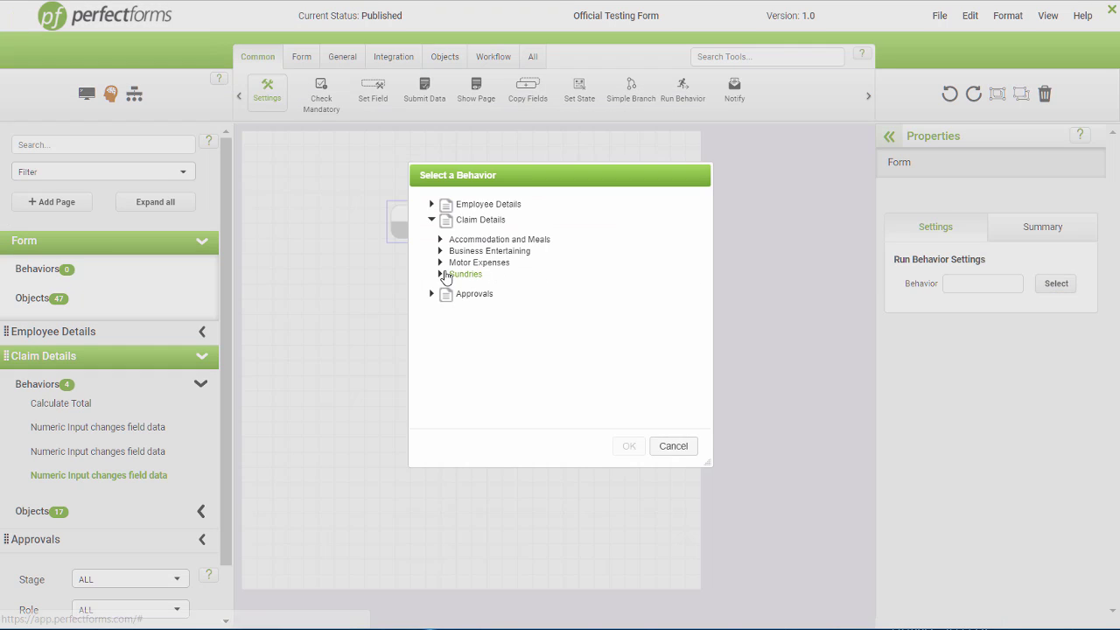
pyautogui.click(440, 239)
pyautogui.click(471, 257)
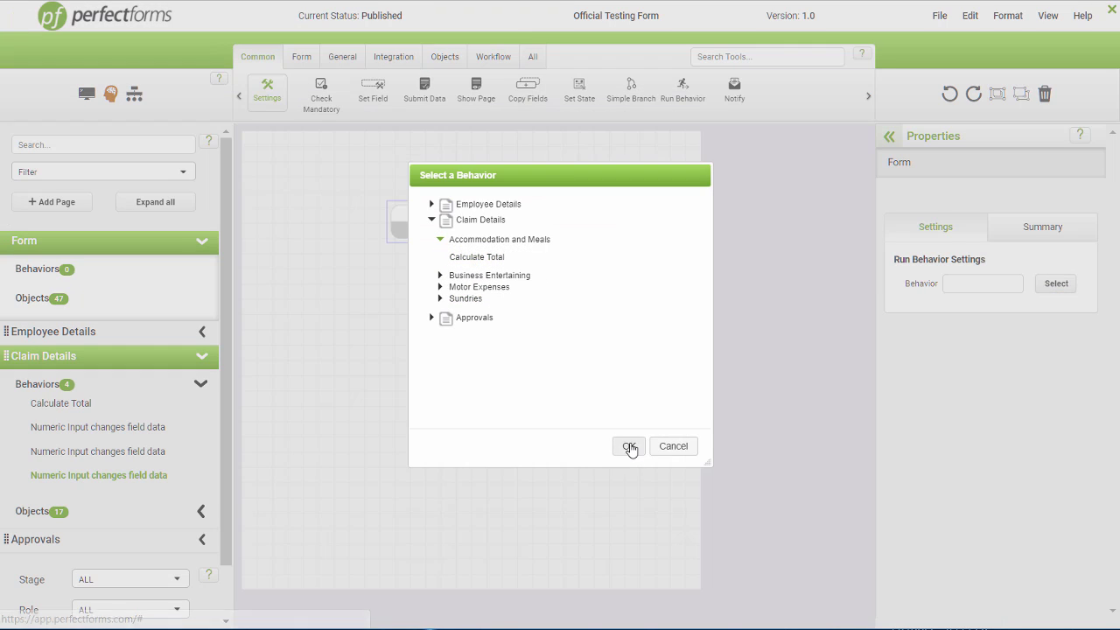
pyautogui.click(630, 446)
# - Return to the form layout, preview the form and go to its Expense Claim Details page
pyautogui.click(87, 94)
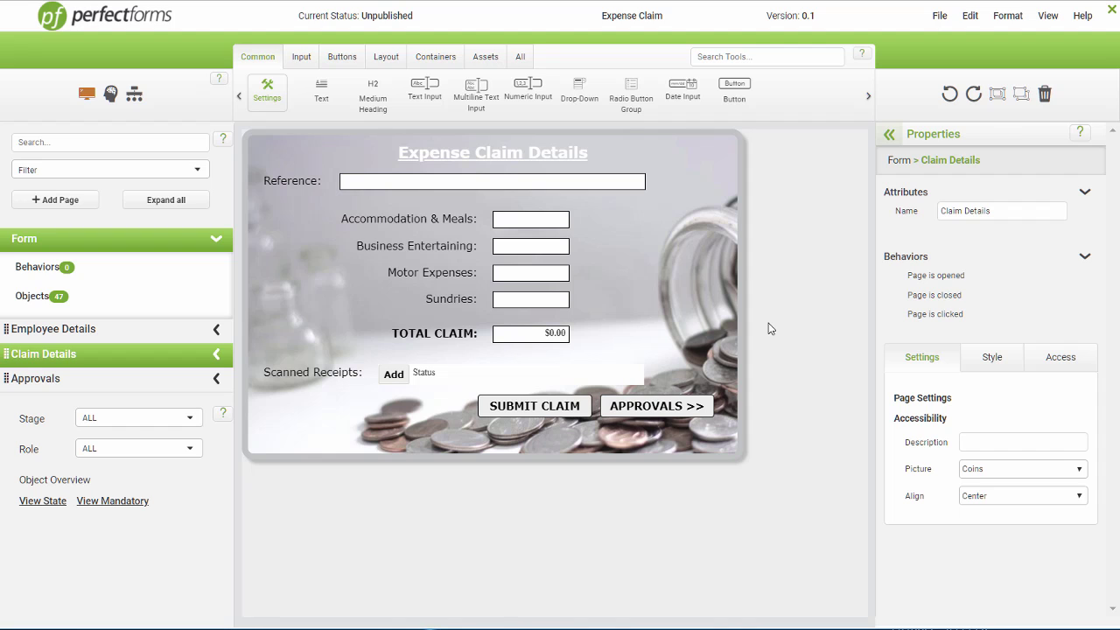
pyautogui.click(942, 19)
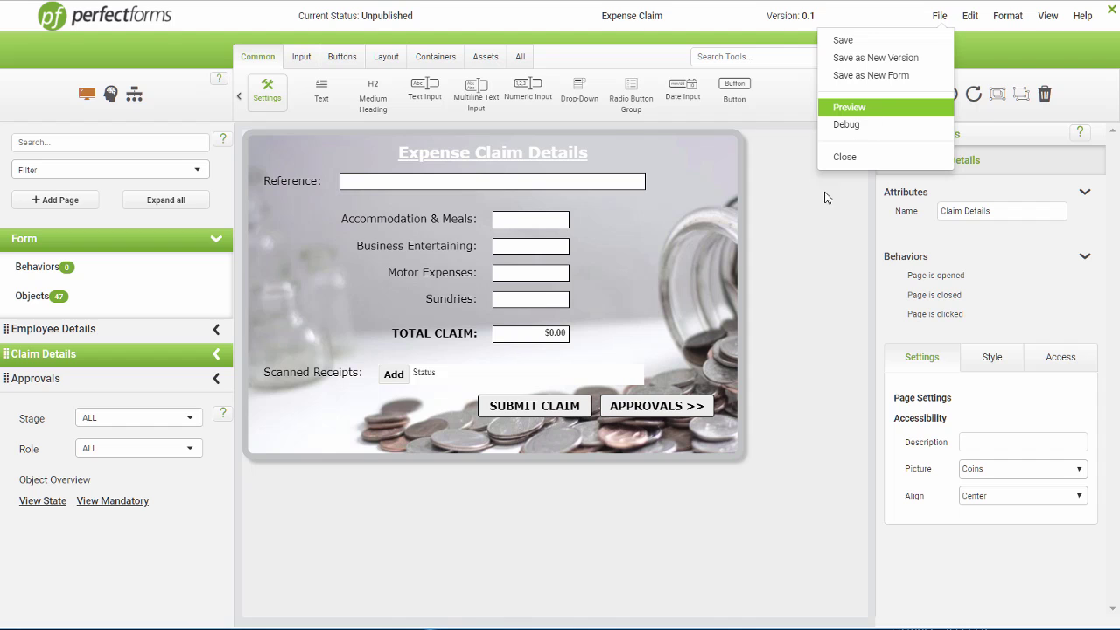
pyautogui.click(849, 108)
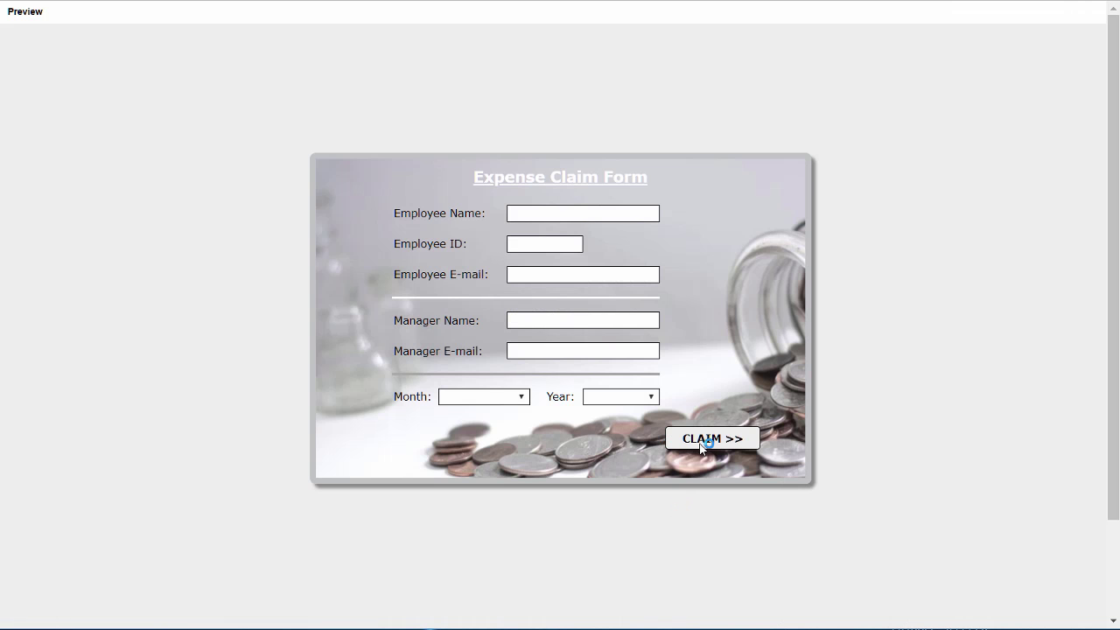
pyautogui.click(705, 442)
# - Test the total by entering 100 for Accommodation & Meals, 200 for Business Entertaining, 300 for Motor Expenses and 400 for Sundries
pyautogui.click(592, 245)
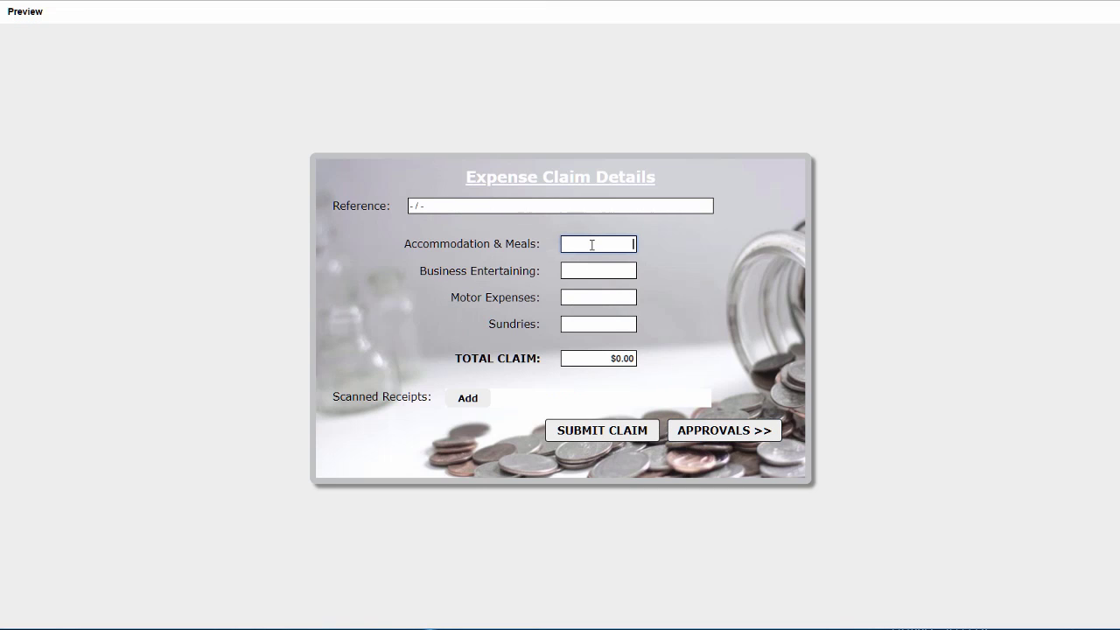
pyautogui.write('100')
pyautogui.press('Tab')
pyautogui.write('200')
pyautogui.press('Tab')
pyautogui.write('300')
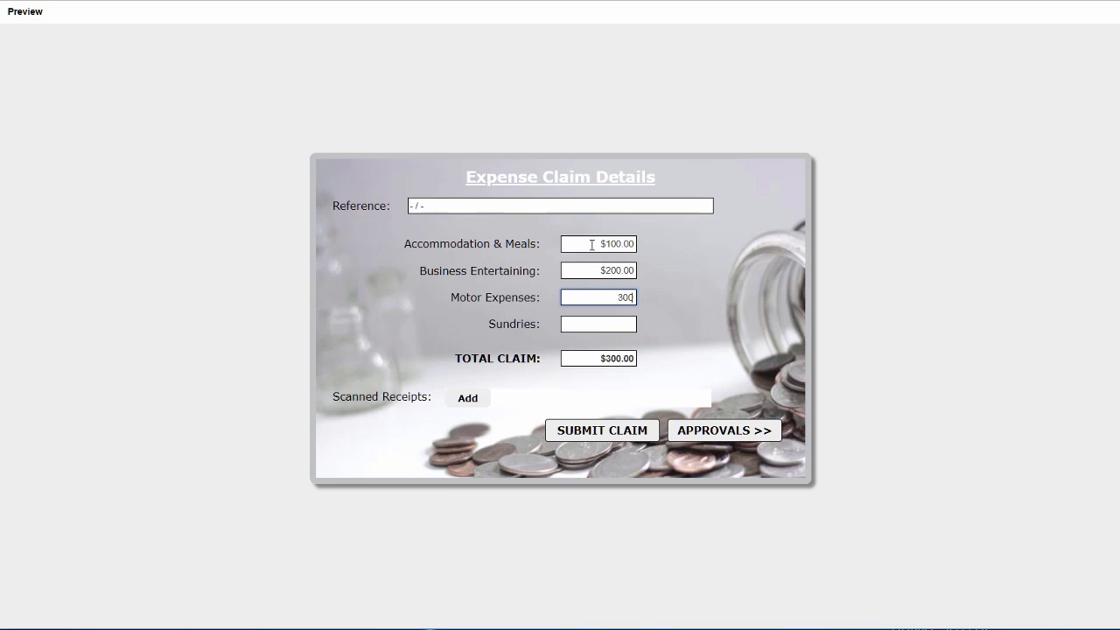
pyautogui.press('Tab')
pyautogui.write('400')
pyautogui.press('Tab')
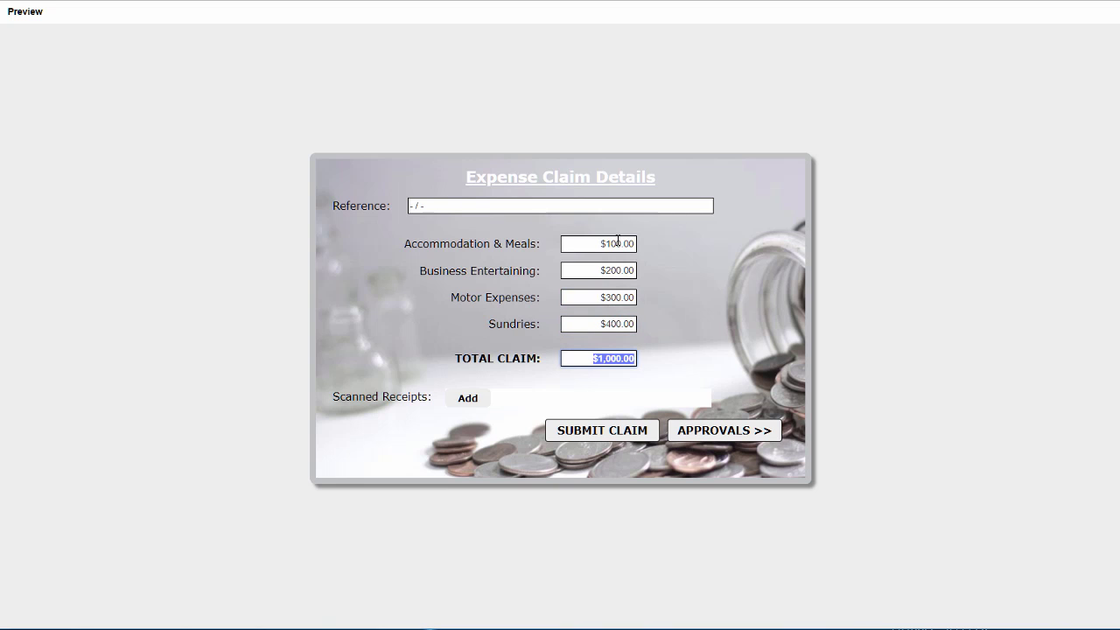